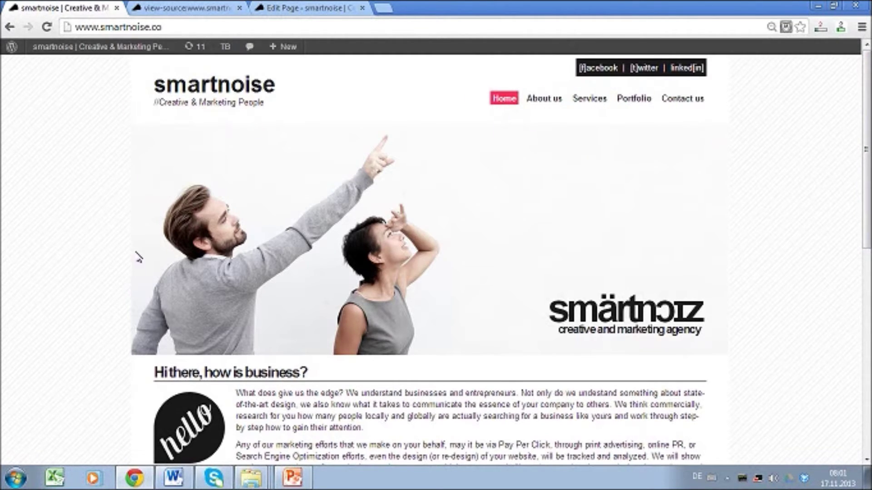
Examine the smartnoise homepage from the header and navigation down to the footer's contact form
drag(866, 150, 866, 262)
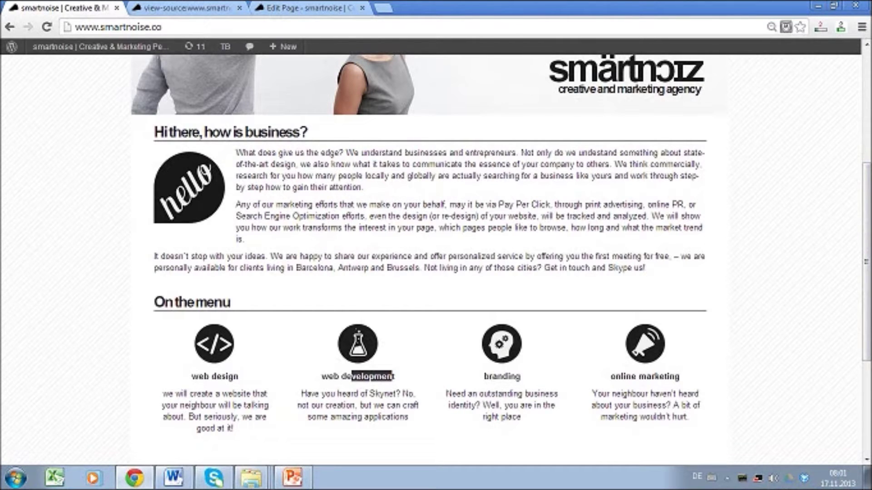
drag(866, 262, 866, 332)
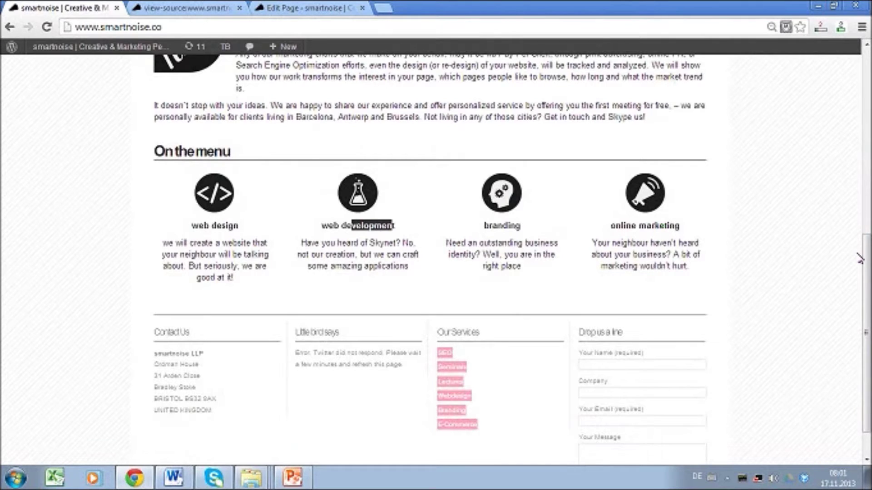
drag(866, 261, 866, 281)
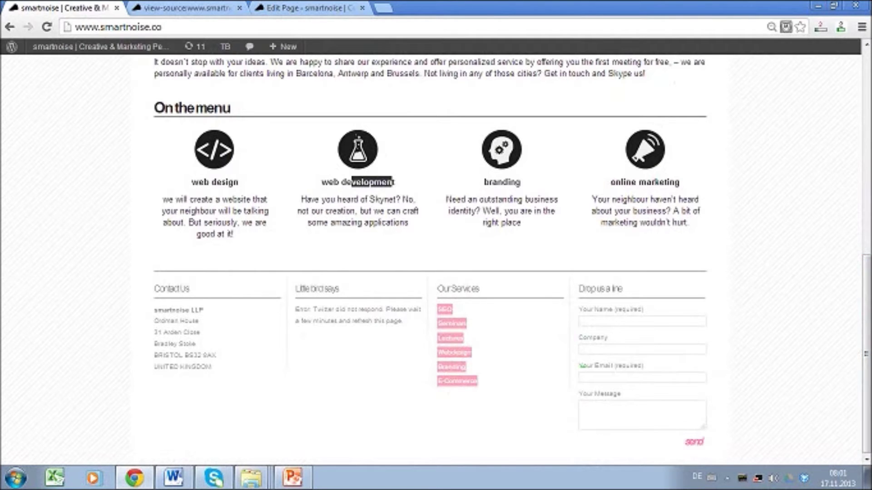
drag(865, 320, 865, 149)
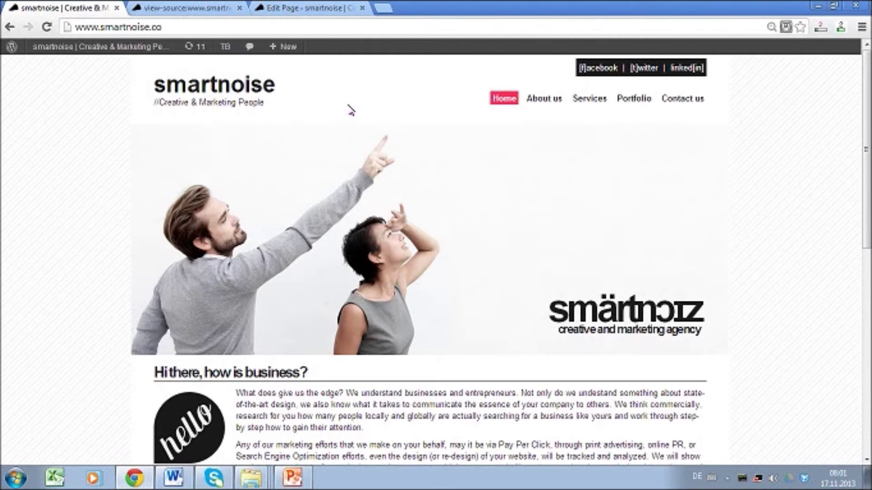
drag(867, 152, 870, 356)
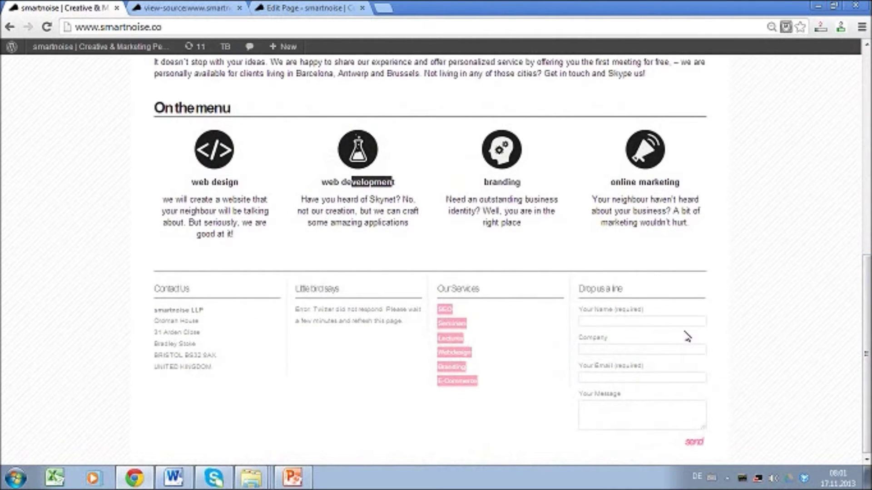
click(599, 322)
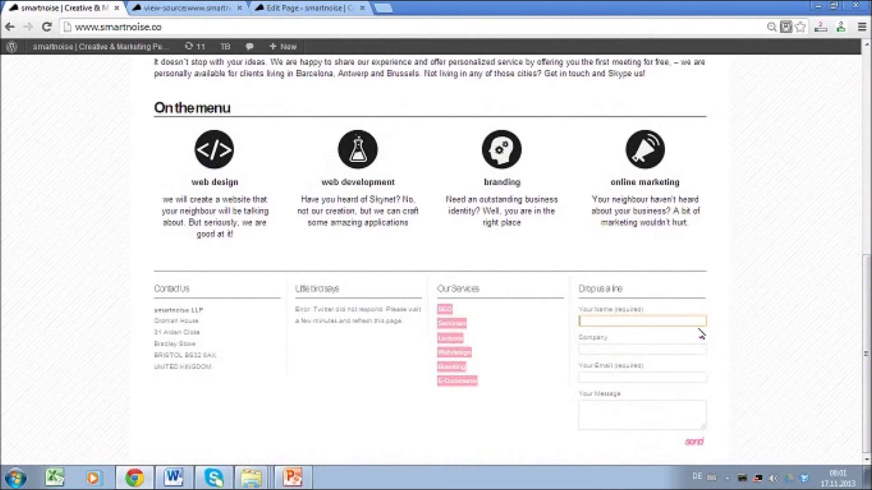
scroll(867, 350, up, 1)
scroll(867, 350, up, 10)
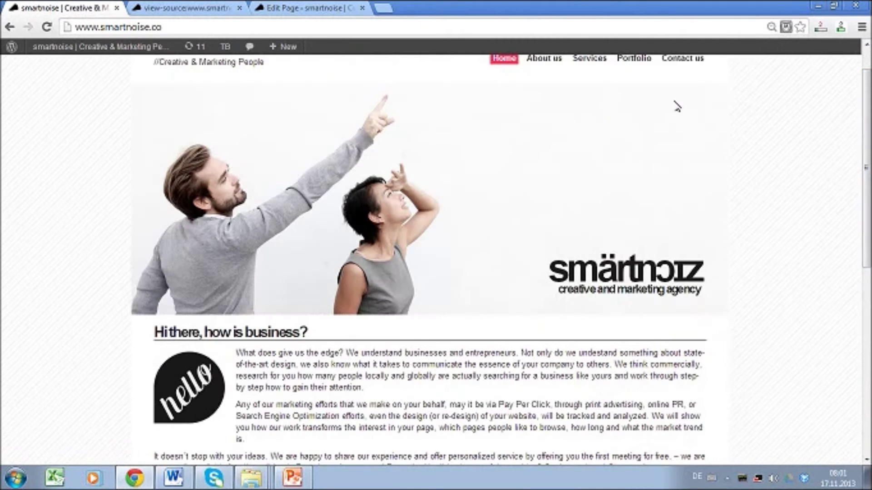
scroll(867, 350, down, 10)
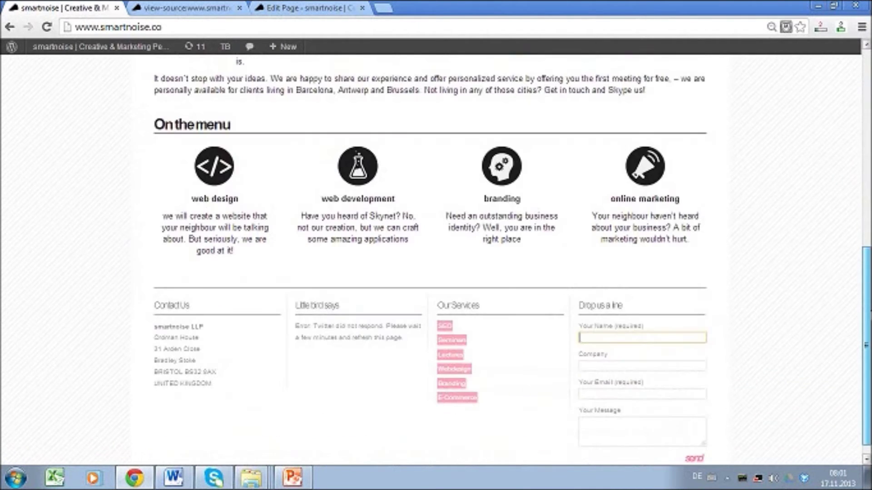
scroll(867, 349, up, 10)
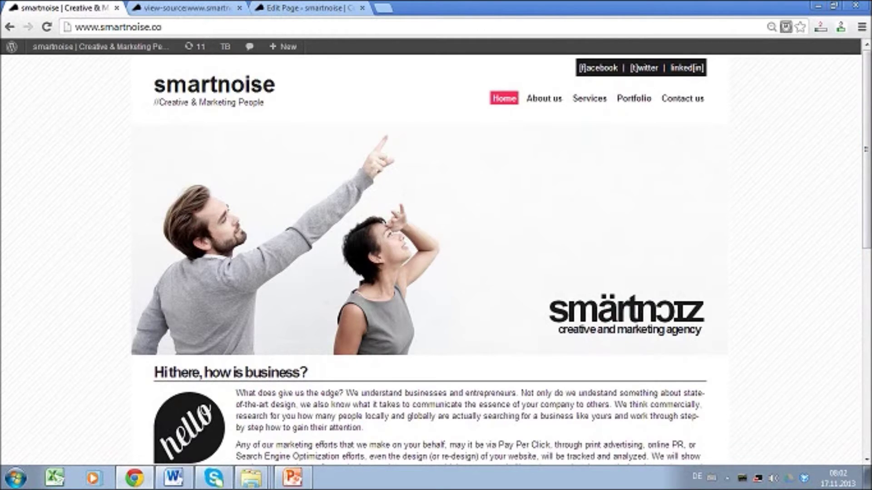
Highlight the "Hi there, how is business?" heading and the "web design" title in the homepage's "On the menu" section
drag(866, 150, 866, 208)
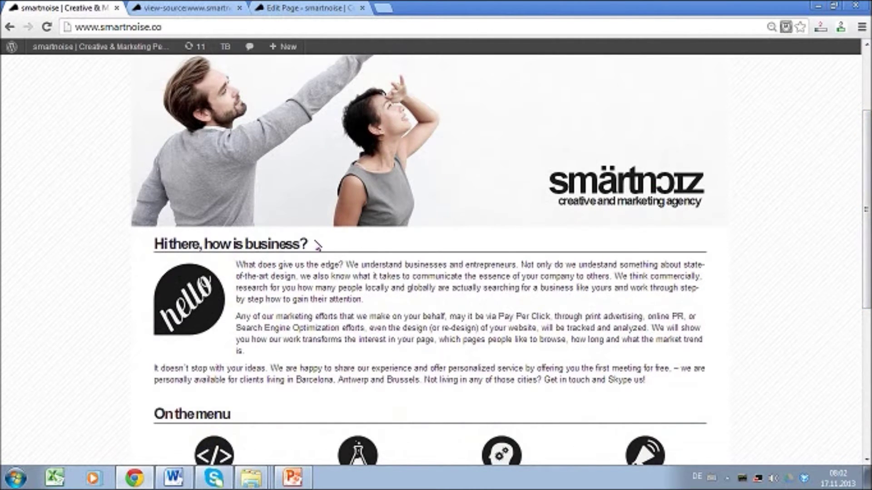
drag(155, 245, 302, 245)
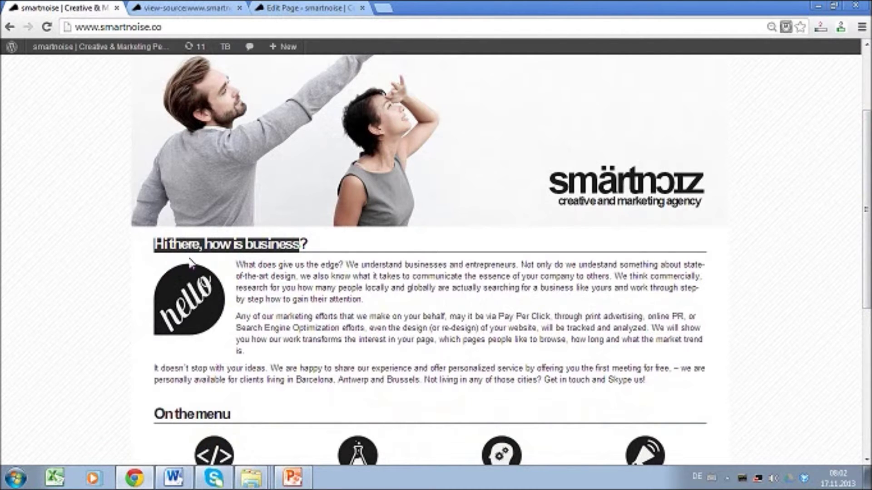
drag(867, 200, 852, 184)
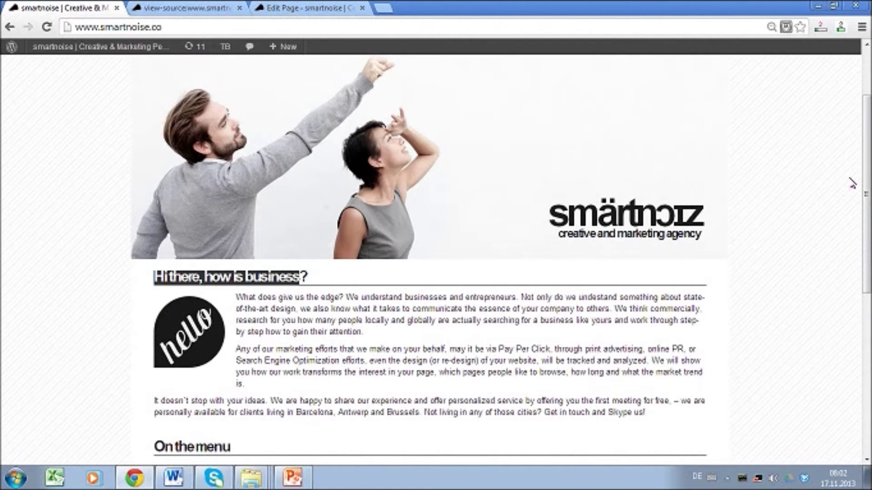
drag(865, 187, 865, 281)
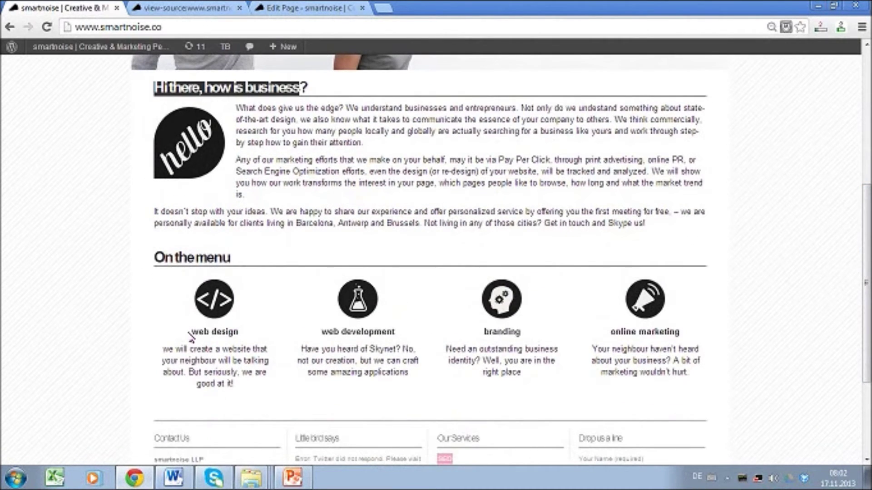
drag(191, 332, 206, 332)
drag(262, 332, 760, 362)
click(764, 361)
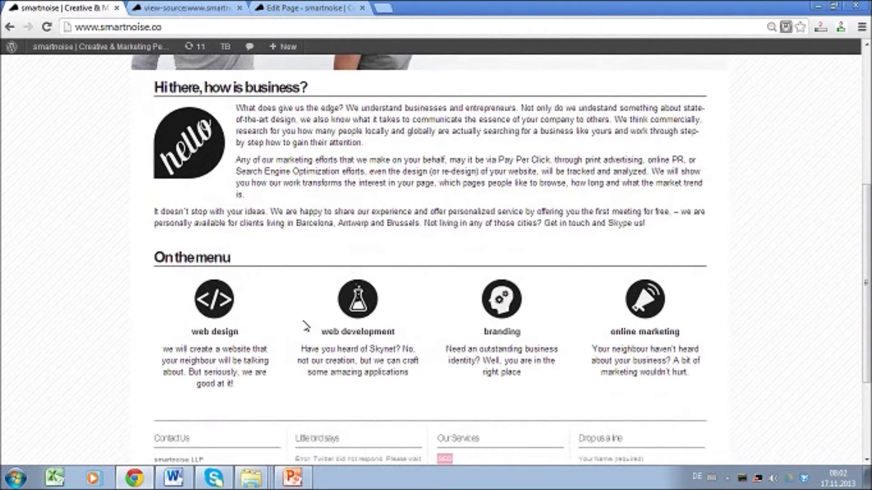
drag(239, 333, 193, 337)
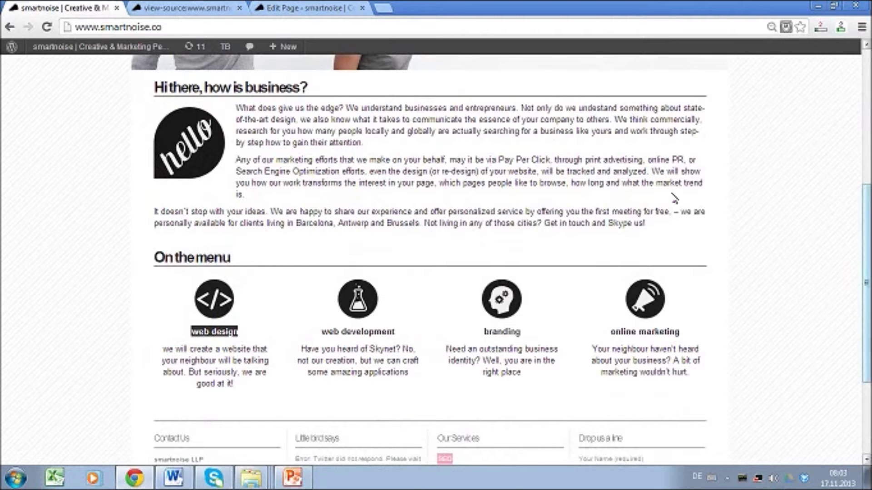
Highlight the first intro paragraph, "Pay Per Click", "Barcelona, Antwerp and Brussels" and "Search Engine Optimization" in the homepage text
drag(235, 107, 370, 147)
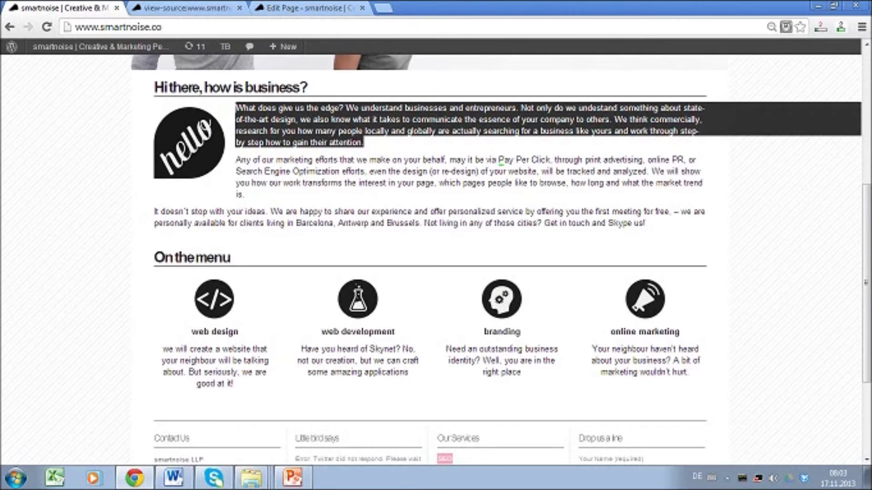
drag(499, 161, 551, 162)
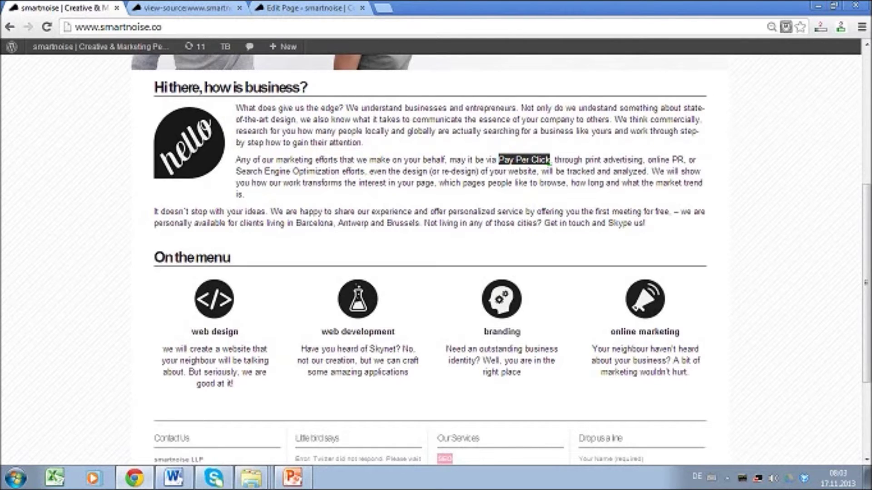
drag(296, 223, 421, 227)
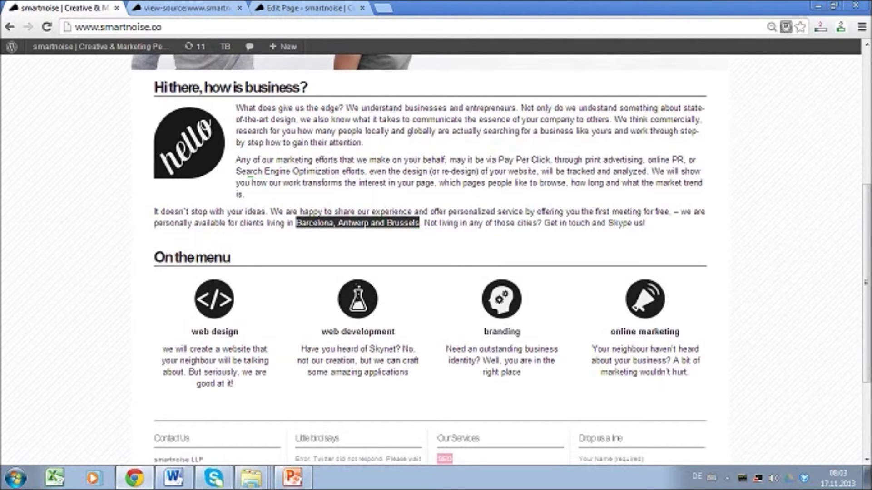
drag(237, 176, 341, 178)
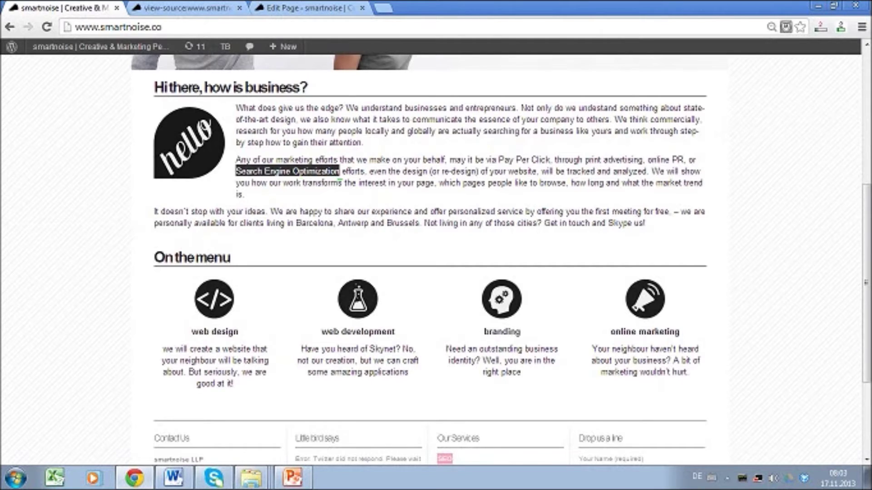
click(342, 173)
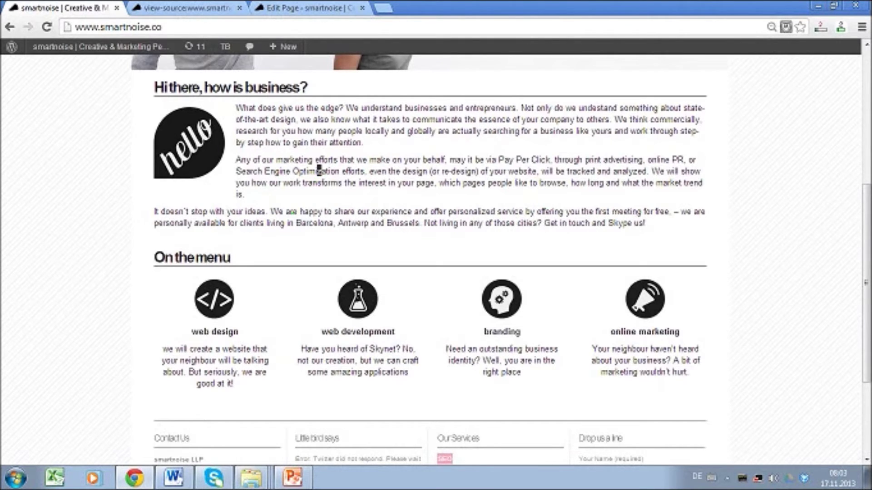
Review the homepage from banner to footer again, highlighting the "web design" service title along the way
drag(865, 218, 854, 72)
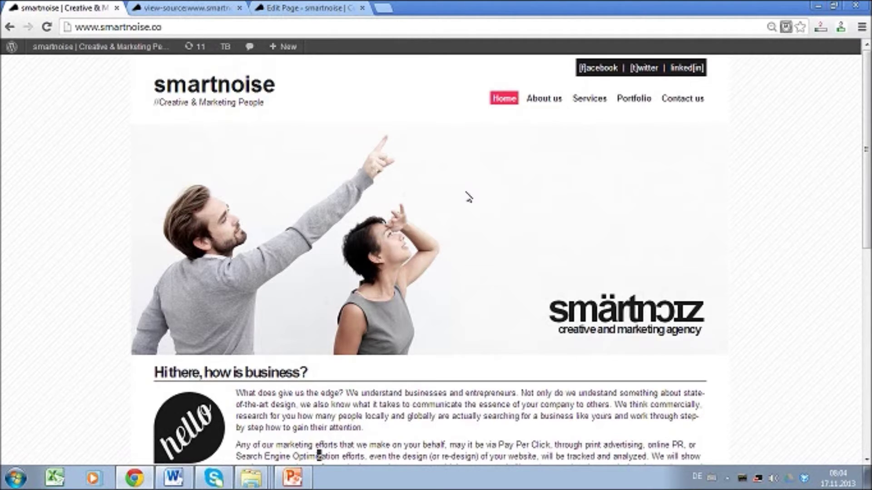
drag(865, 149, 866, 251)
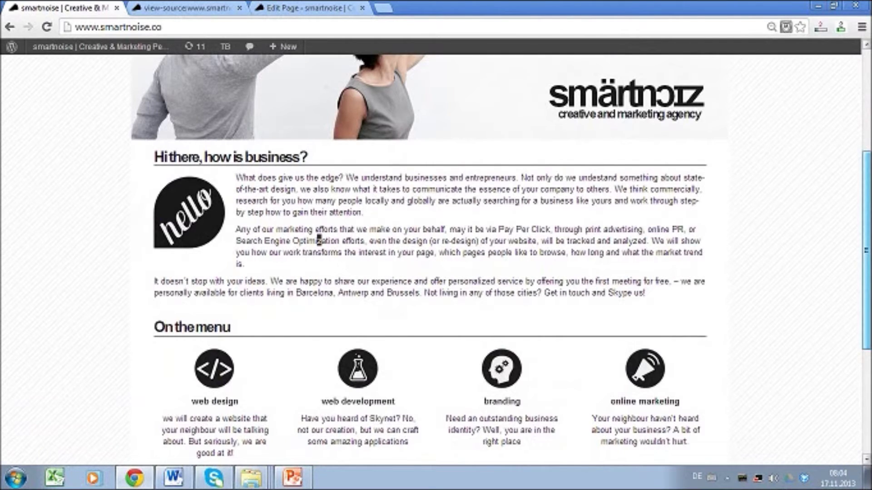
drag(866, 251, 866, 326)
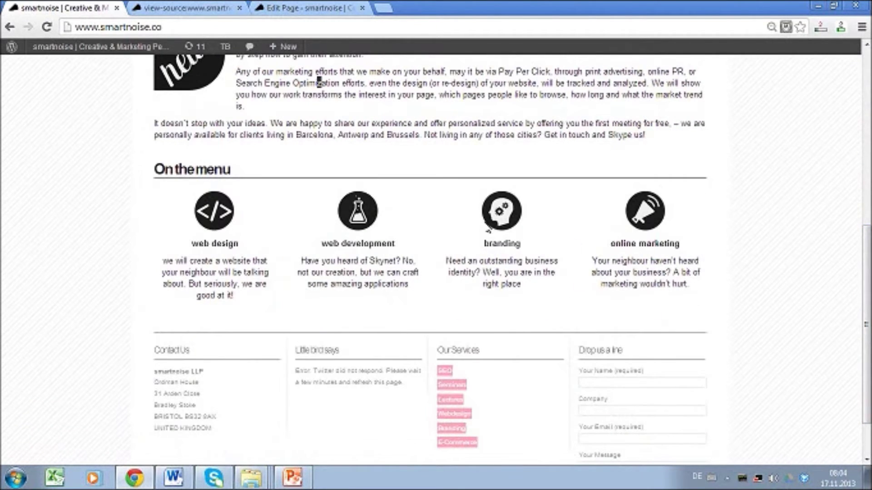
drag(190, 244, 241, 246)
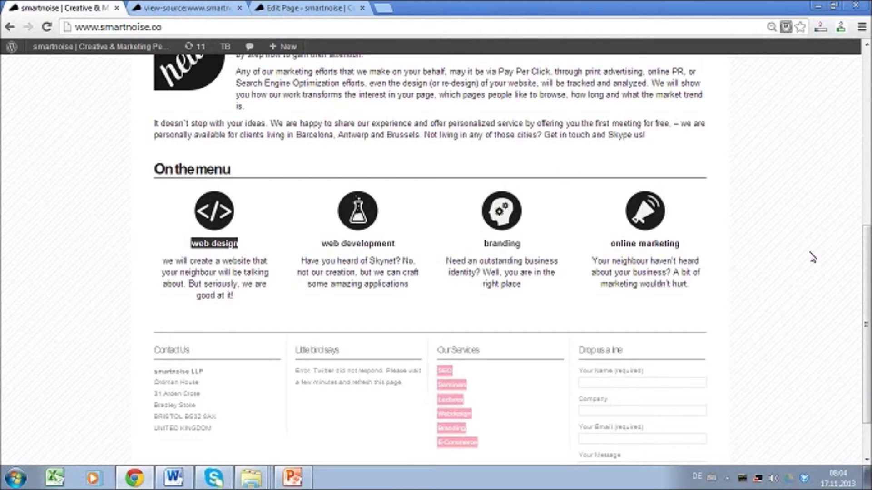
drag(865, 307, 857, 128)
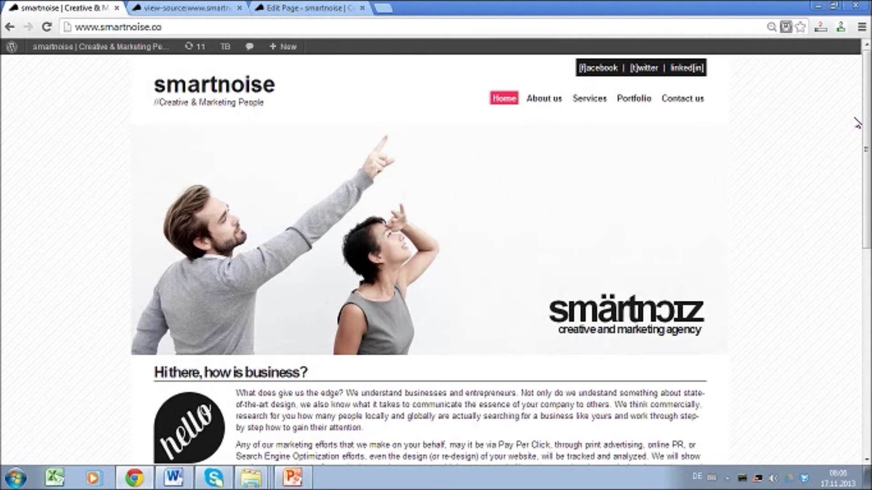
View the homepage's source code and search it for "meta" until the meta description tag is reached
mouse_move(599, 103)
right_click(94, 171)
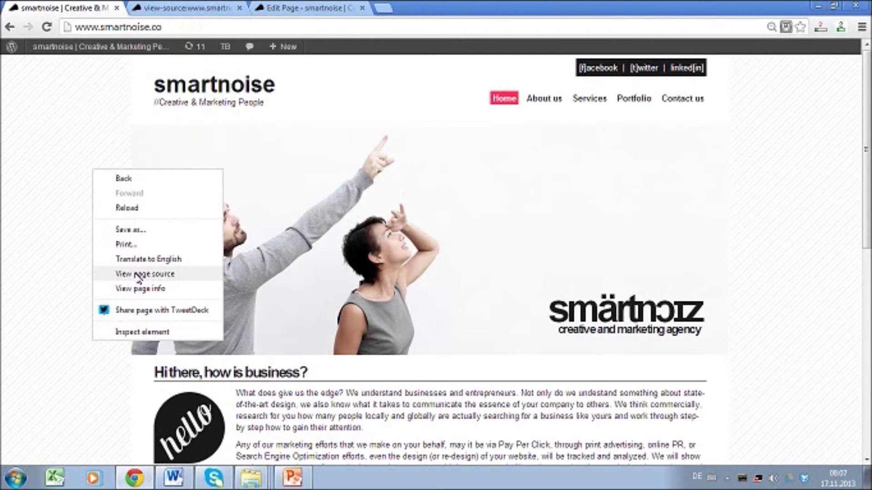
click(189, 9)
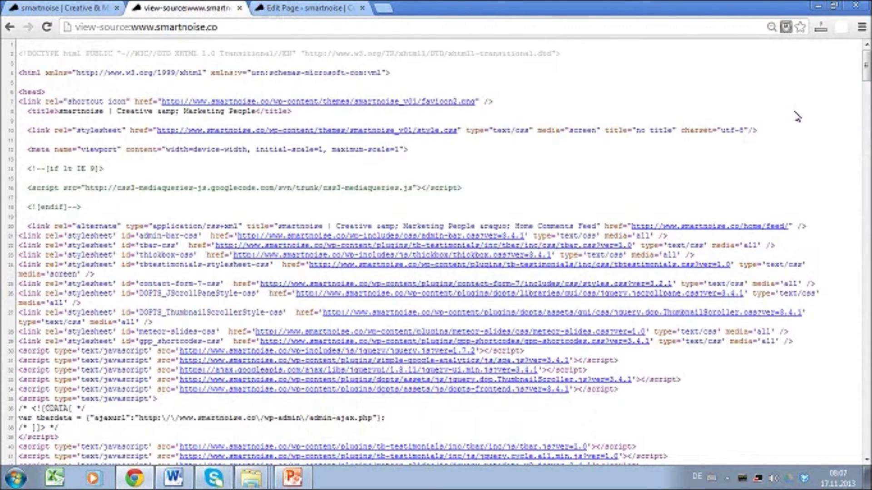
key(ctrl+f)
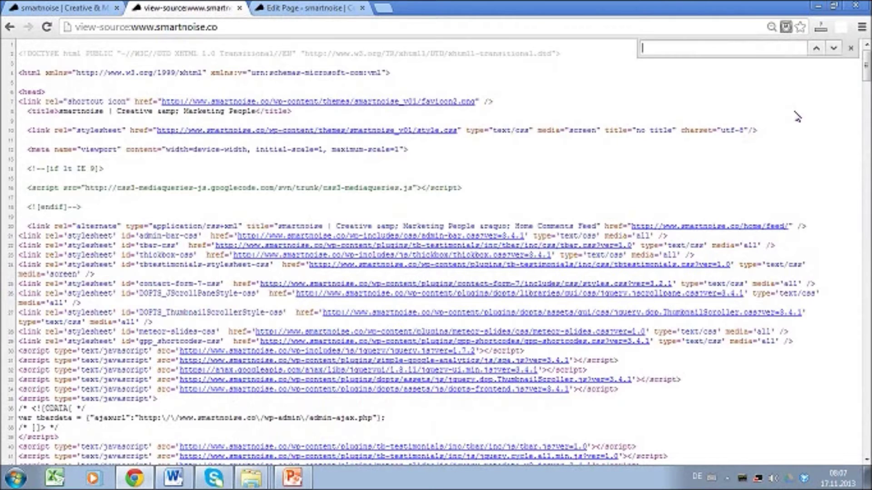
text(meta)
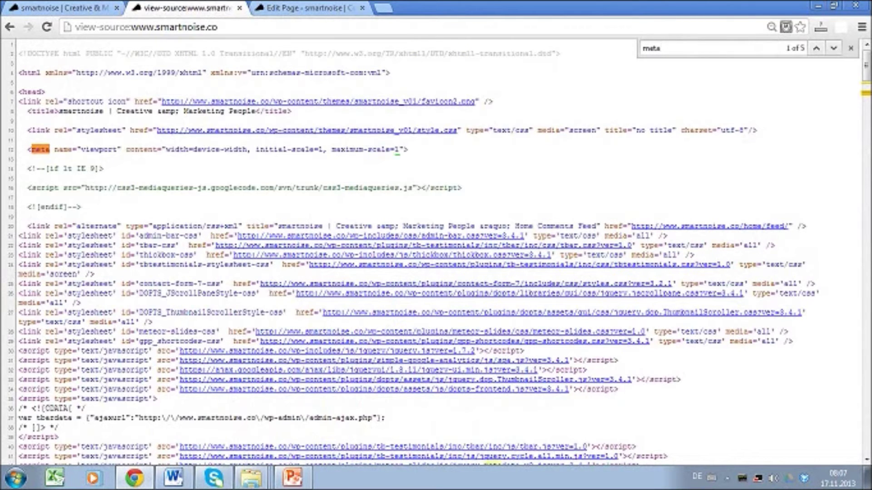
key(Return)
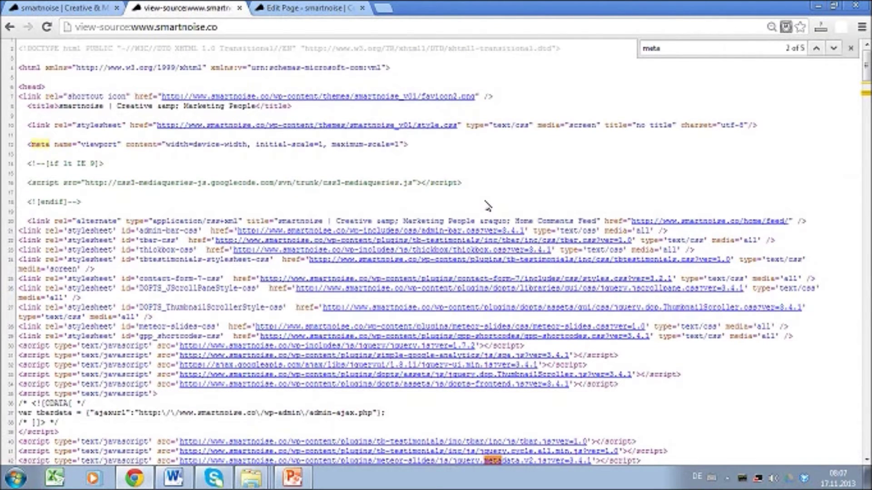
key(Return)
key(Return)
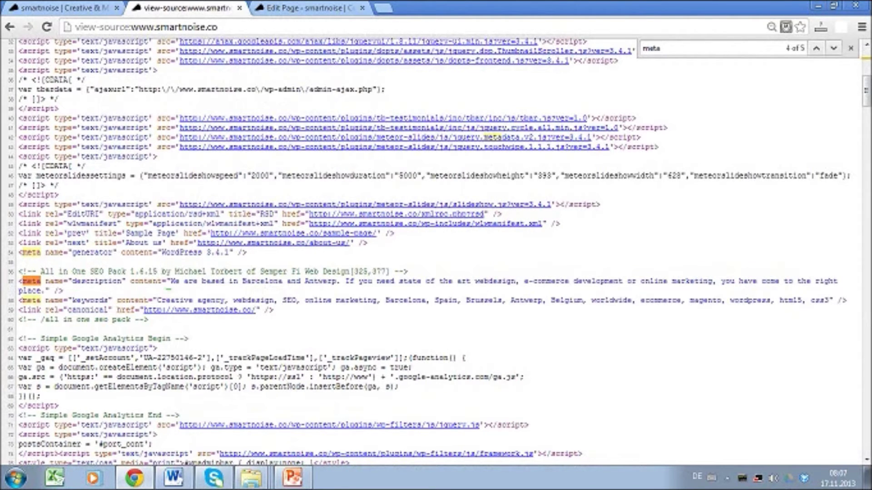
Highlight the meta description's text in the source and compare the meta tags with the homepage's Services submenu entries
drag(169, 282, 46, 291)
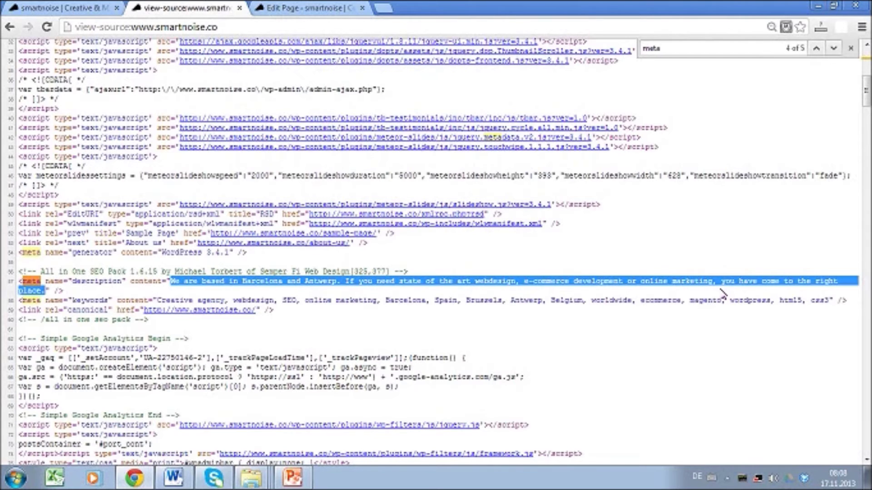
scroll(865, 91, down, 2)
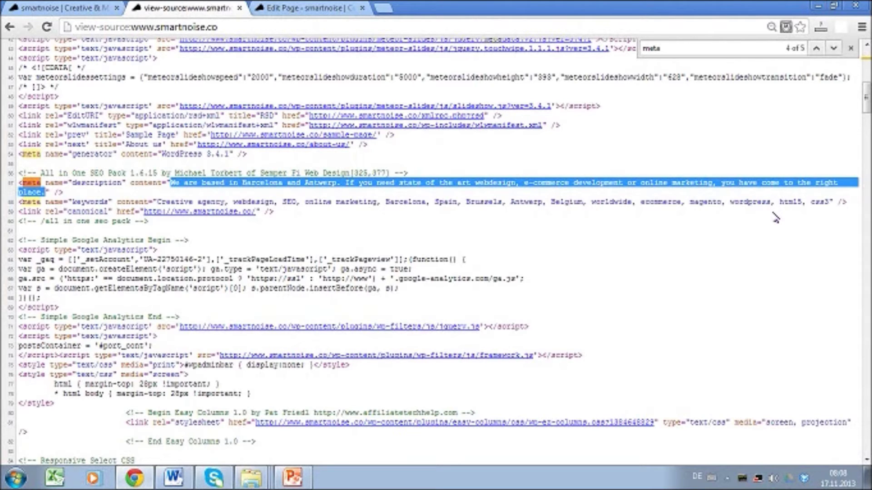
click(106, 7)
mouse_move(589, 101)
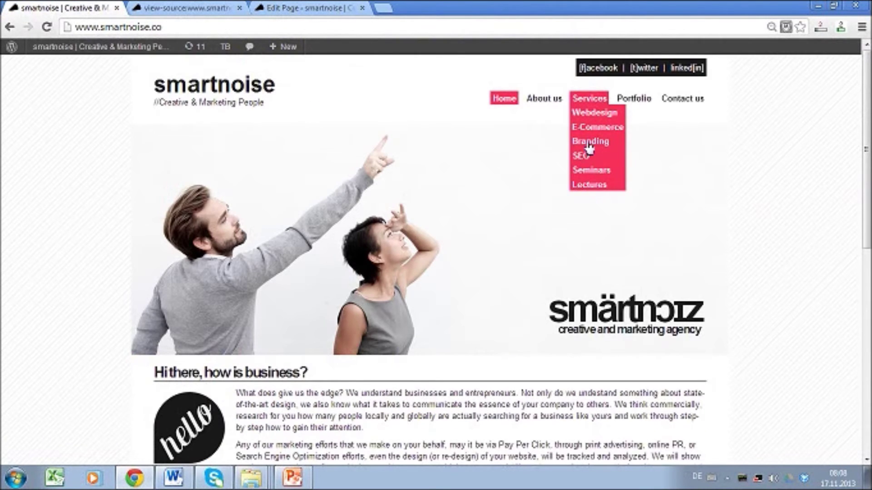
click(186, 8)
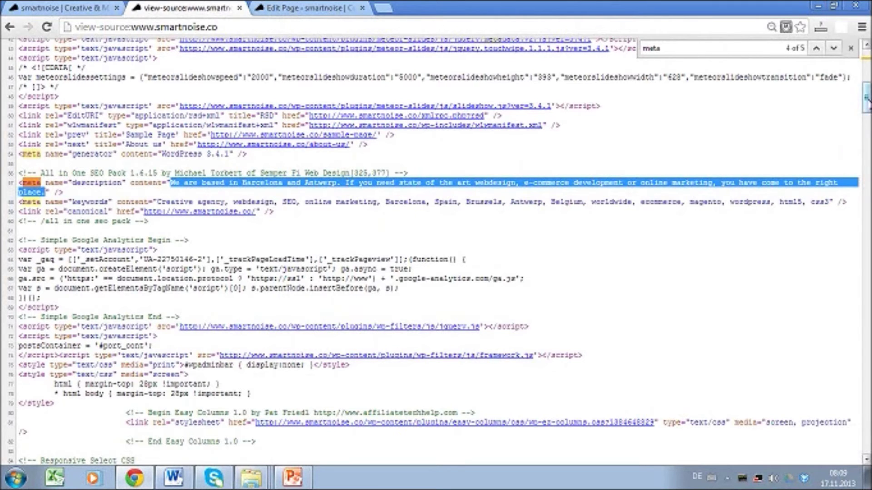
Look past the meta tags in the source code, return to the homepage and check its Services menu entry
drag(867, 101, 867, 103)
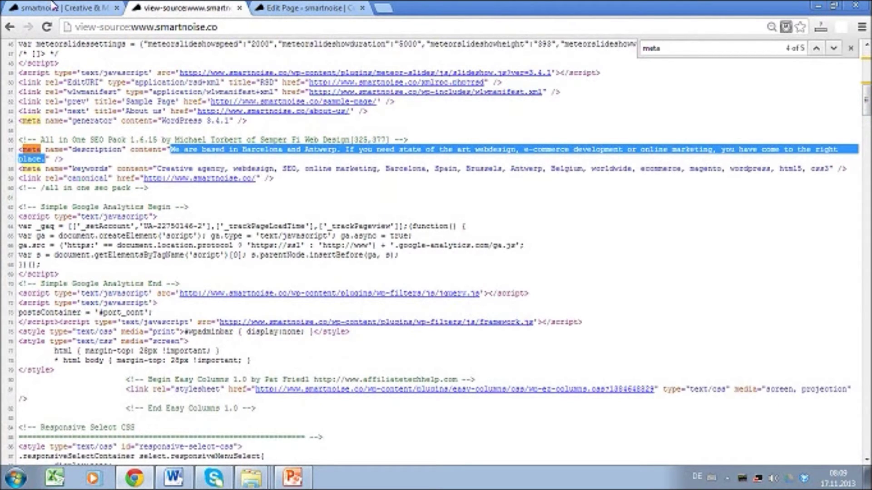
click(69, 10)
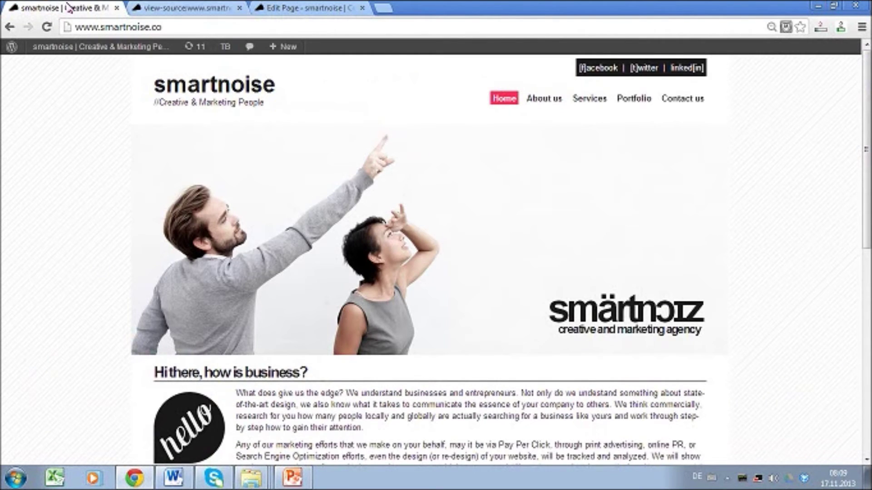
mouse_move(592, 105)
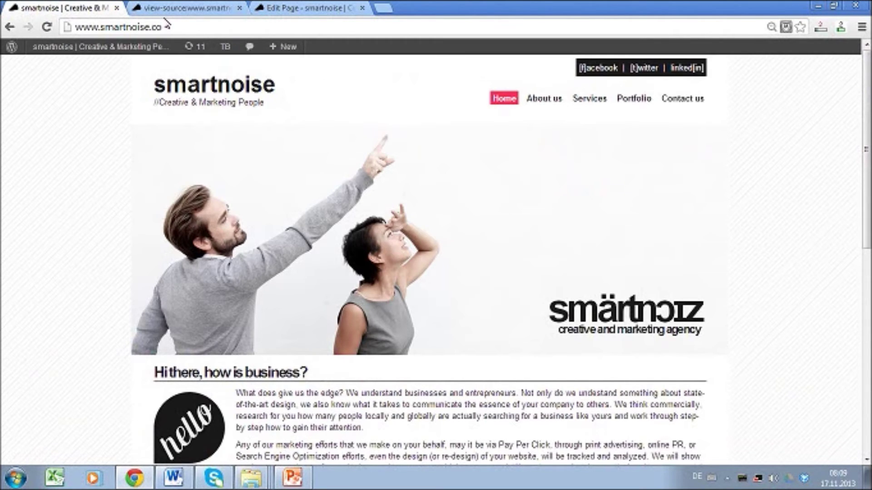
Bring up the Webdesign page's editor, look over its All in One SEO Pack settings and highlight the page's body text
click(312, 10)
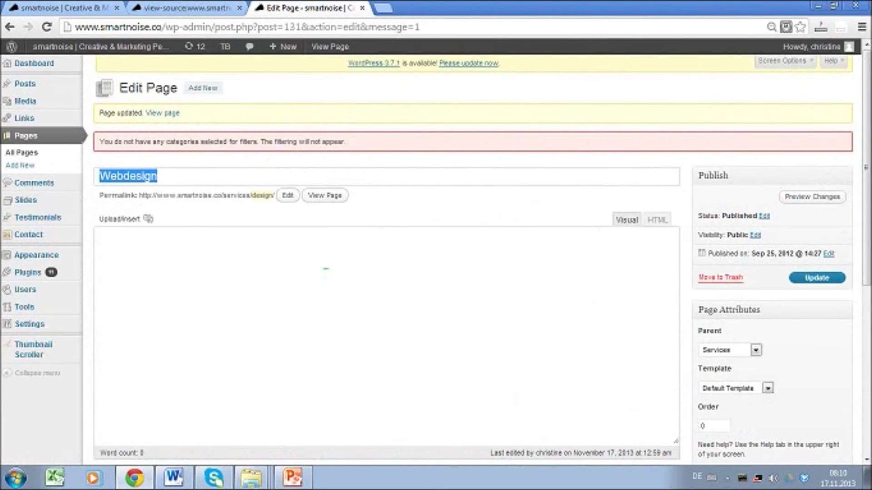
drag(867, 172, 865, 300)
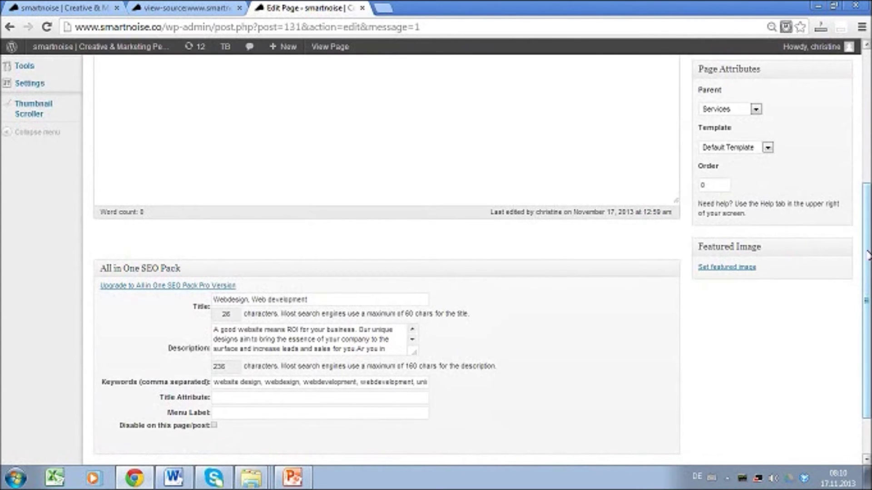
scroll(867, 255, up, 5)
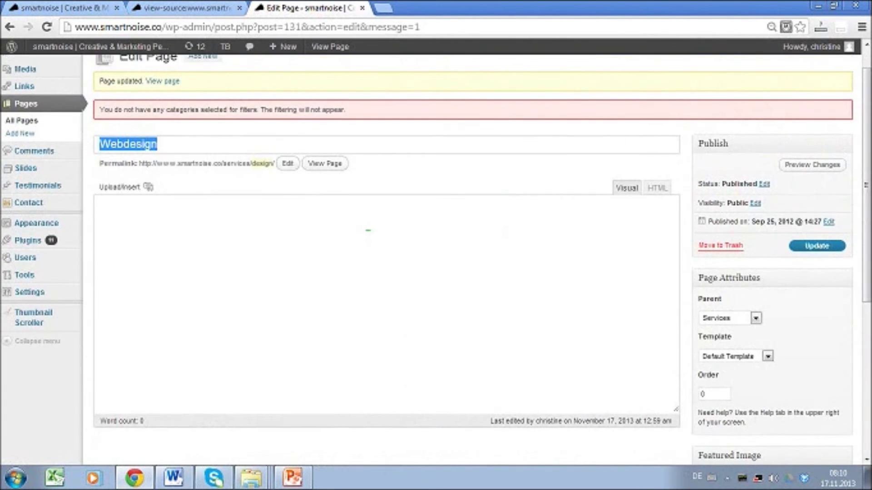
drag(166, 227, 187, 317)
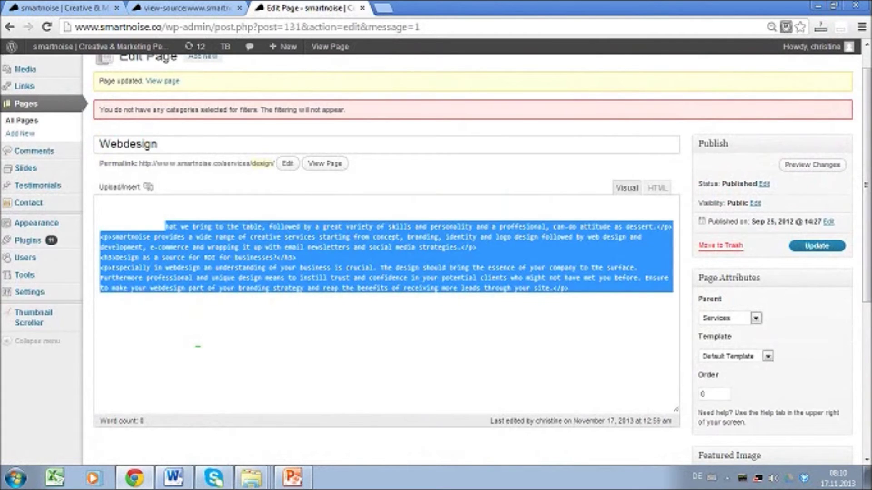
Highlight the Webdesign page's SEO description and the 160-character guideline beneath it
scroll(866, 254, down, 6)
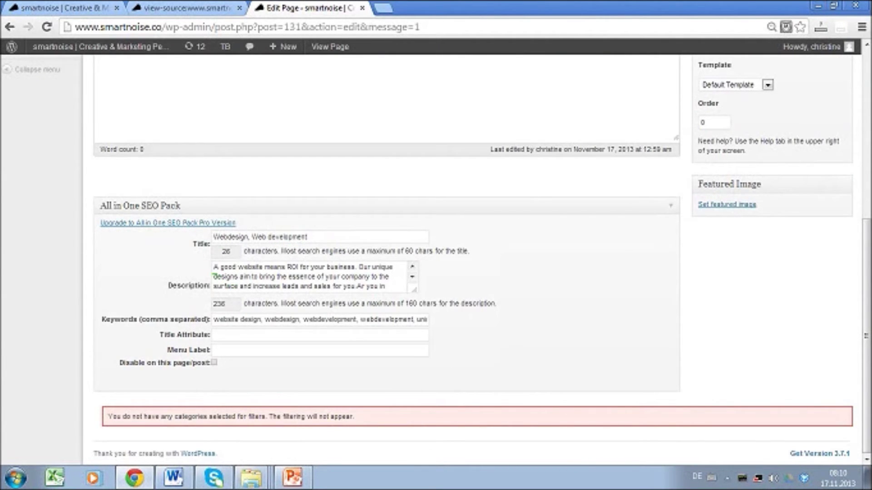
triple_click(215, 274)
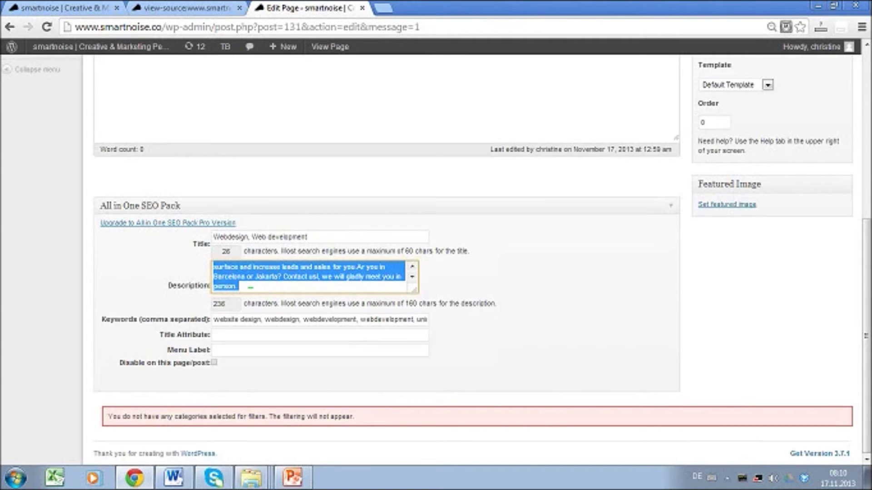
click(250, 289)
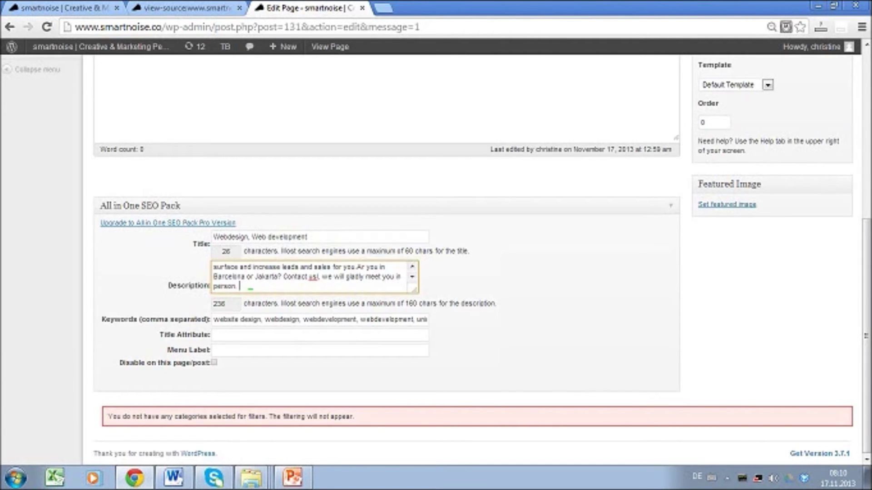
drag(403, 303, 436, 304)
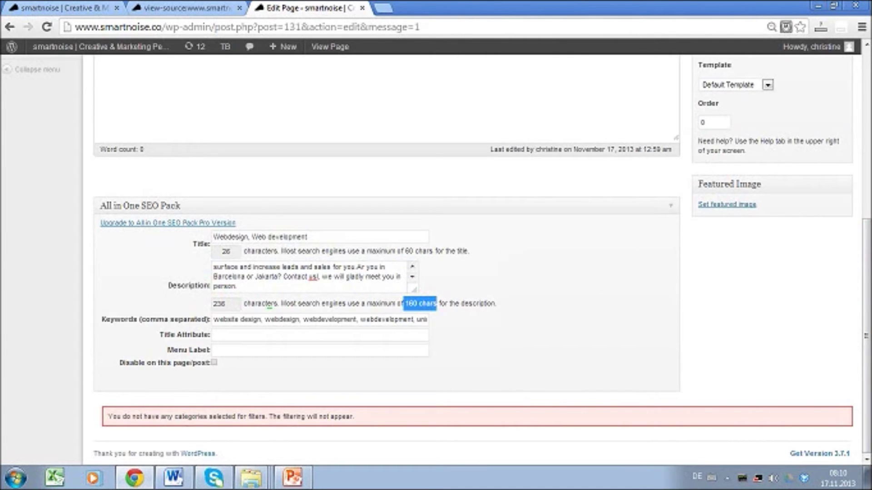
click(245, 308)
drag(244, 303, 286, 303)
drag(428, 328, 450, 303)
Highlight the Webdesign page's SEO keywords, then compare the page title and content with the SEO description
drag(216, 320, 412, 333)
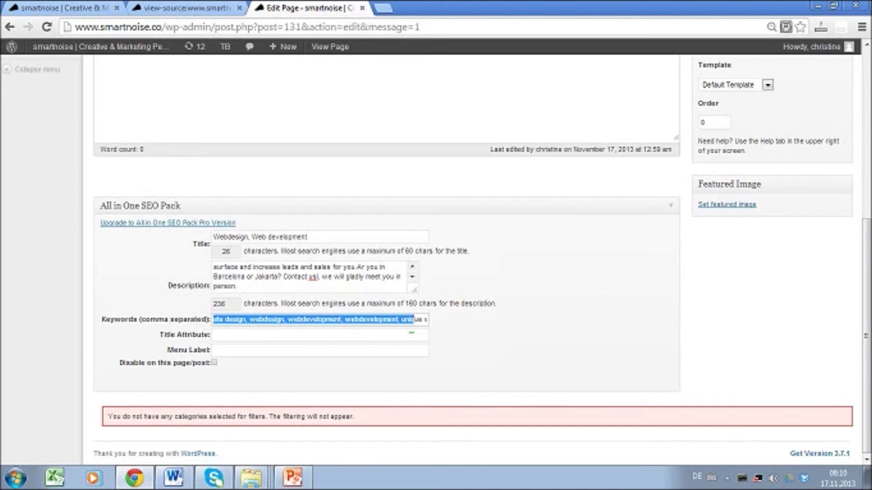
click(389, 320)
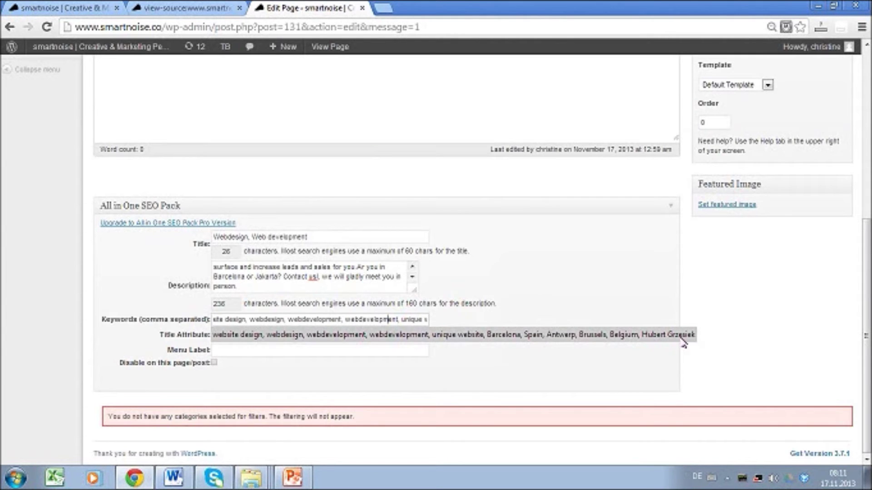
drag(865, 320, 845, 138)
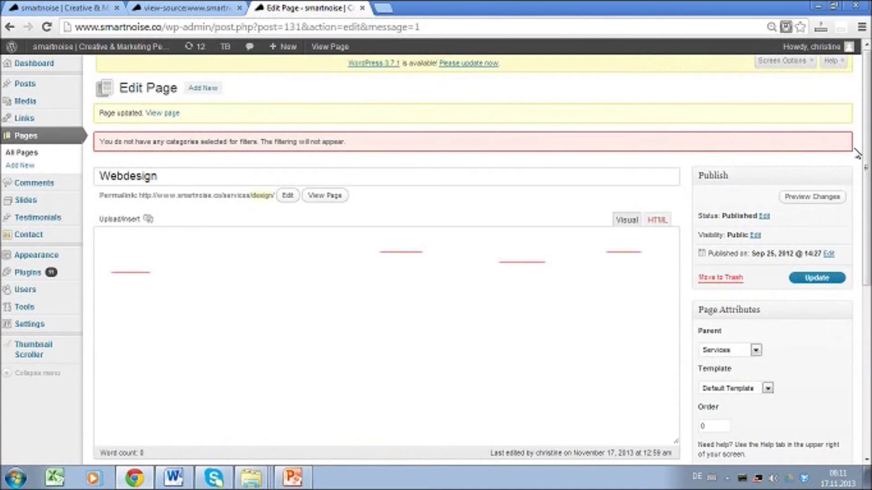
drag(866, 181, 866, 341)
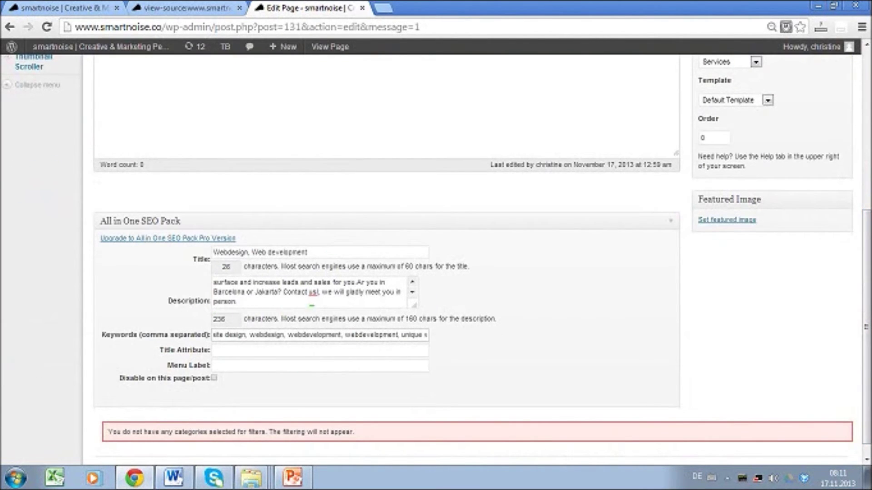
click(287, 291)
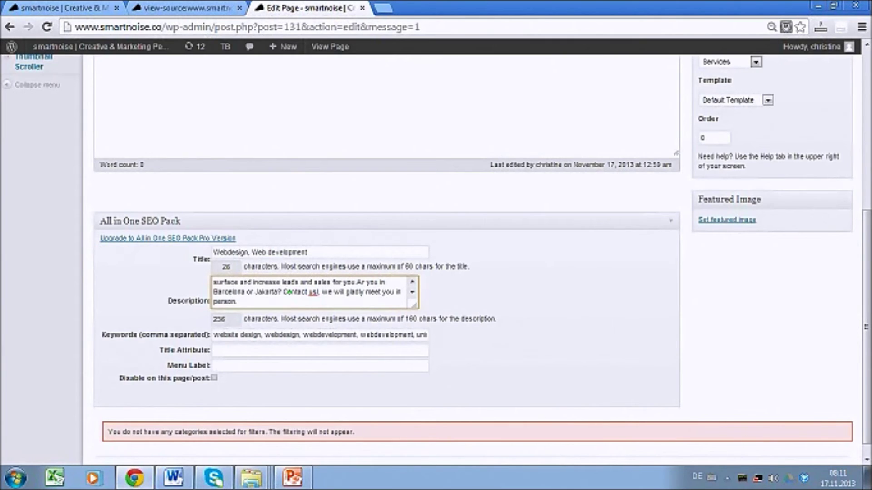
Return to the homepage and examine its navigation, intro text, service titles and footer service links
click(105, 6)
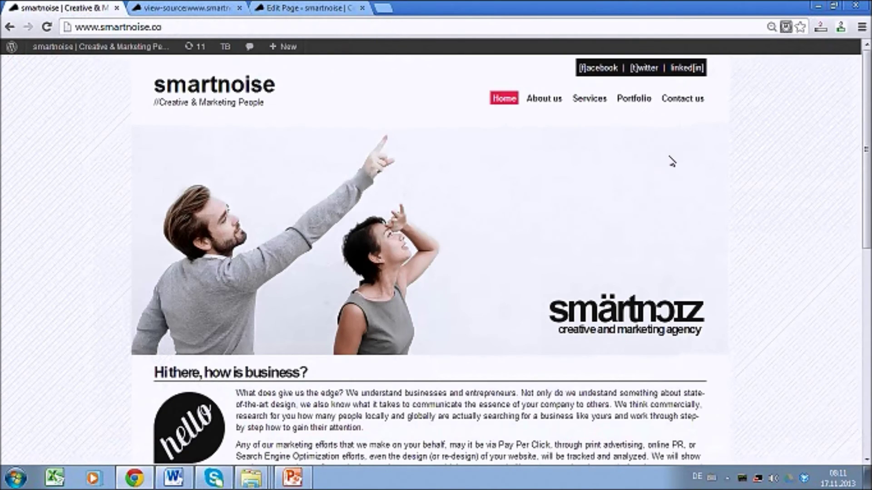
mouse_move(866, 149)
mouse_down()
mouse_move(866, 283)
mouse_move(866, 159)
mouse_up()
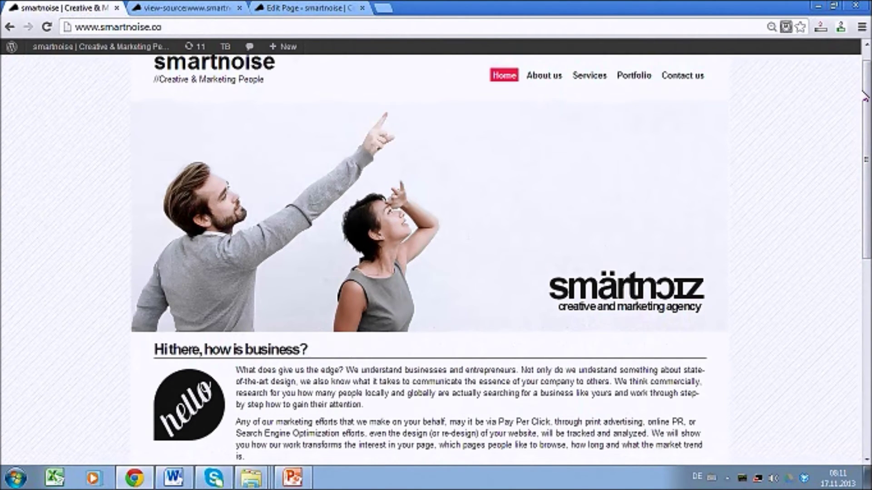
drag(868, 101, 868, 78)
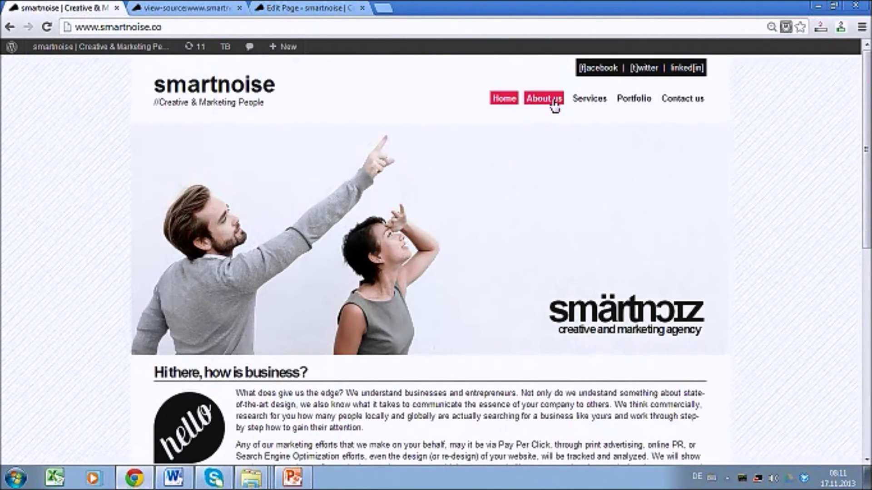
mouse_move(588, 98)
drag(866, 170, 866, 255)
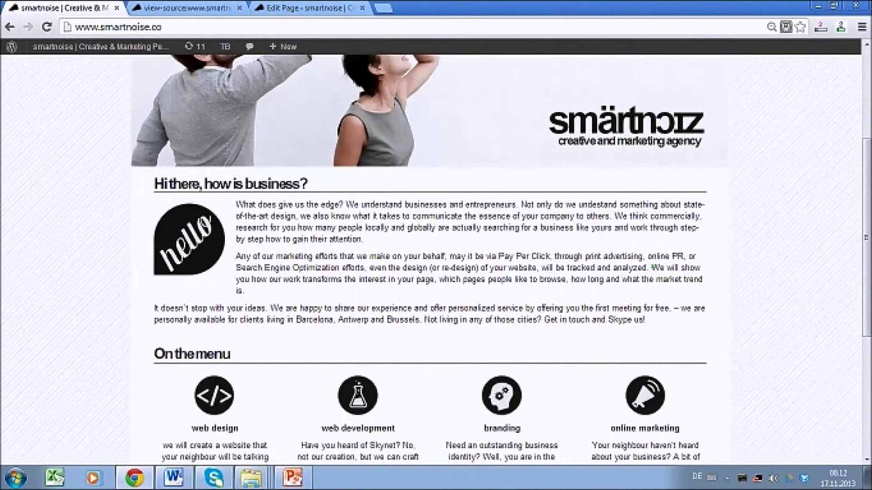
drag(866, 260, 866, 126)
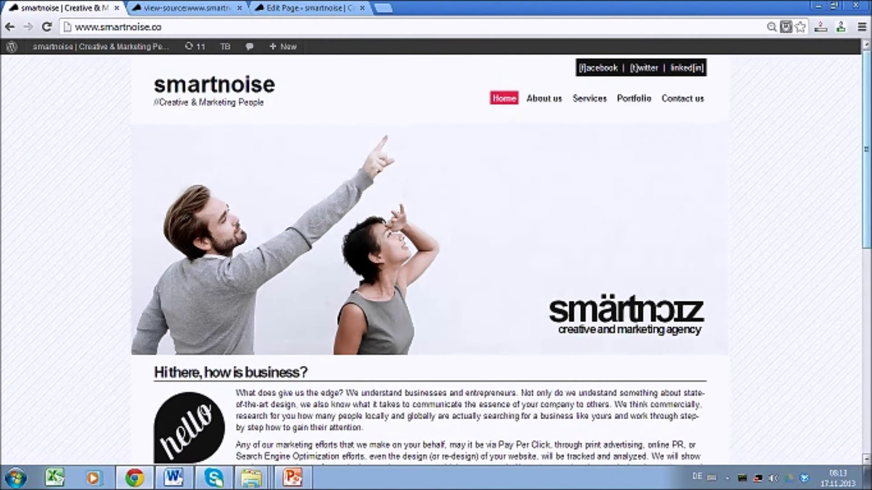
drag(866, 136, 866, 333)
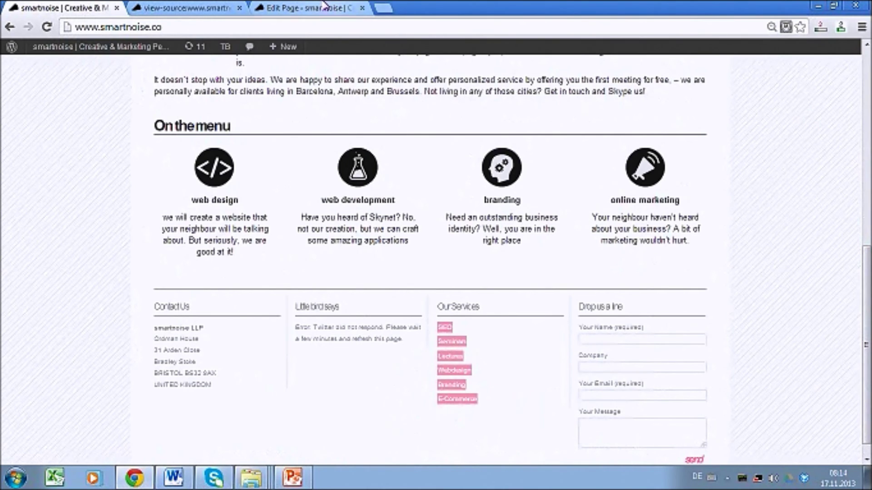
Revisit the Webdesign page's SEO fields and the meta tags in the source code, then go back to the homepage
click(309, 8)
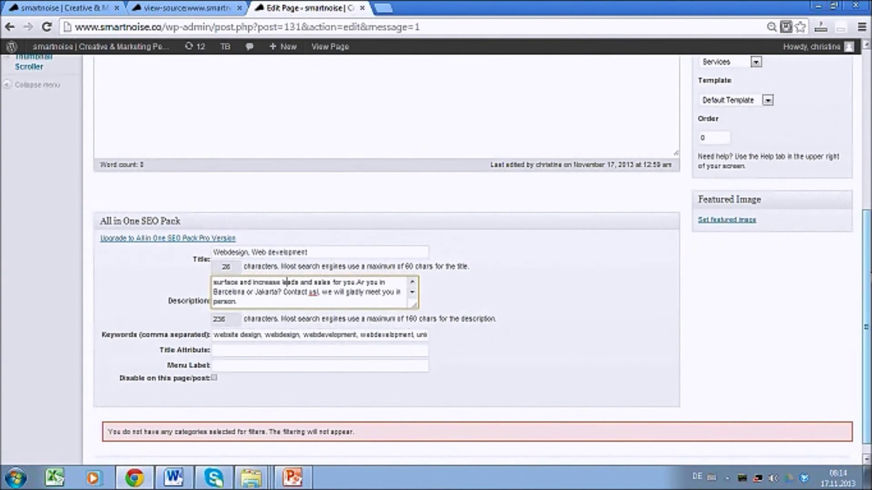
scroll(866, 299, down, 1)
scroll(853, 186, up, 5)
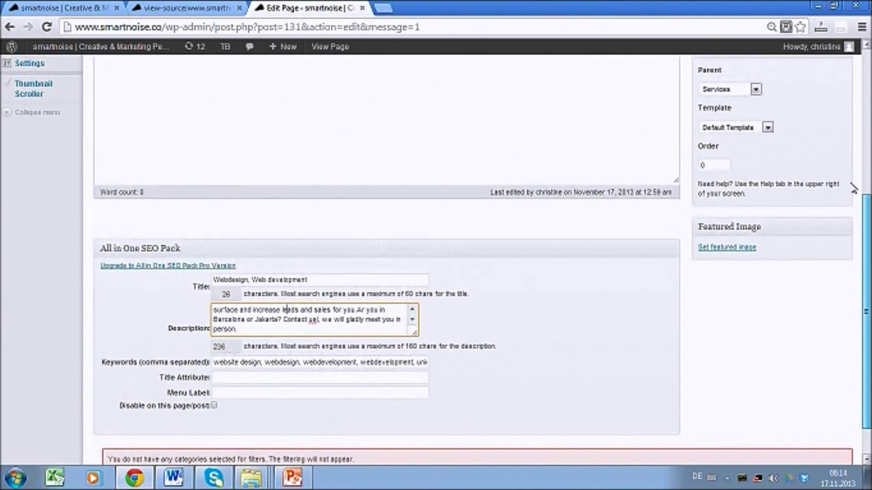
click(191, 8)
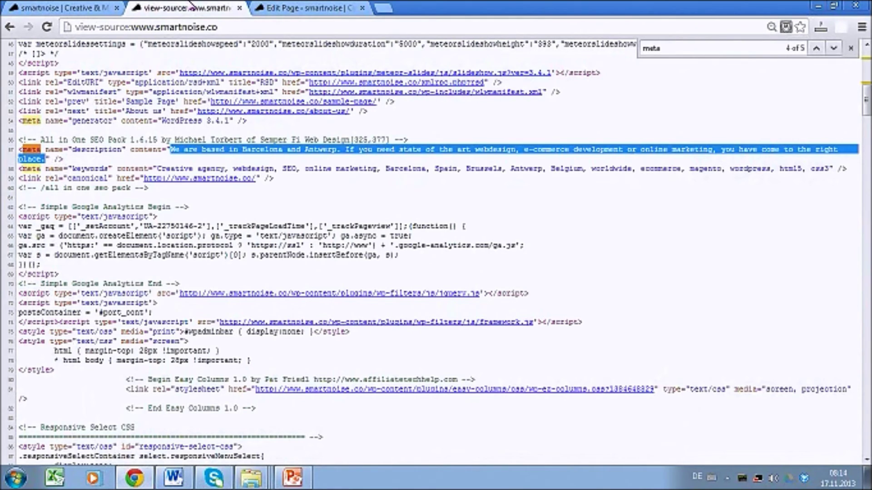
click(48, 7)
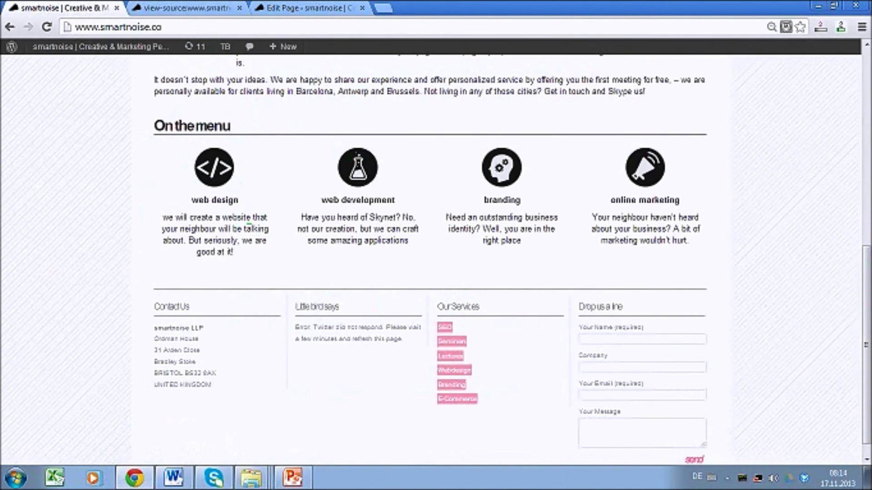
Review the homepage between banner and footer once more and show the Services submenu entries
drag(868, 275, 822, 54)
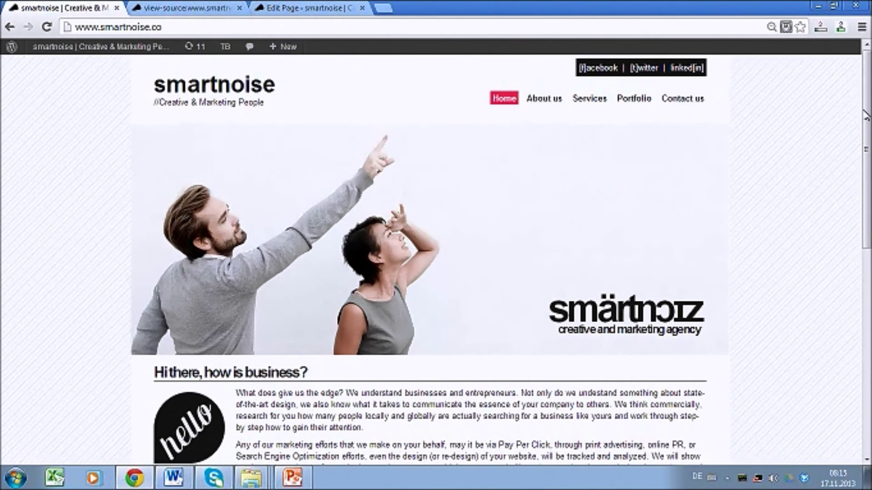
drag(865, 111, 866, 313)
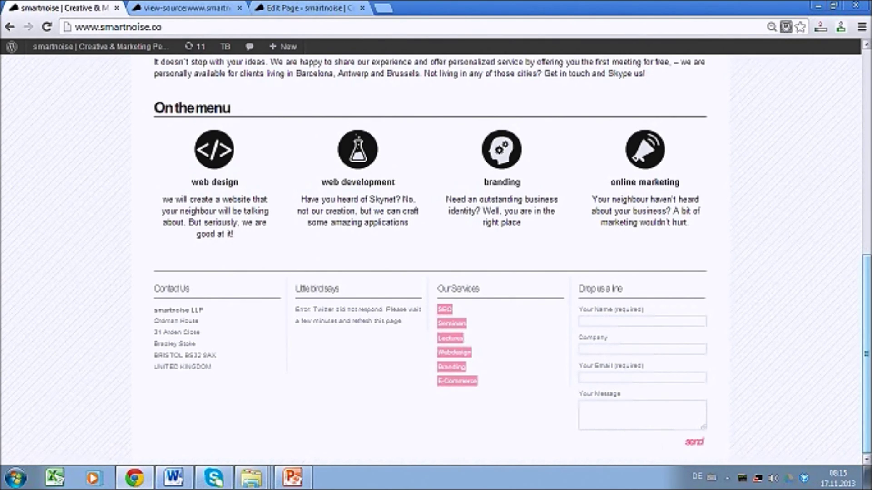
drag(867, 334, 862, 90)
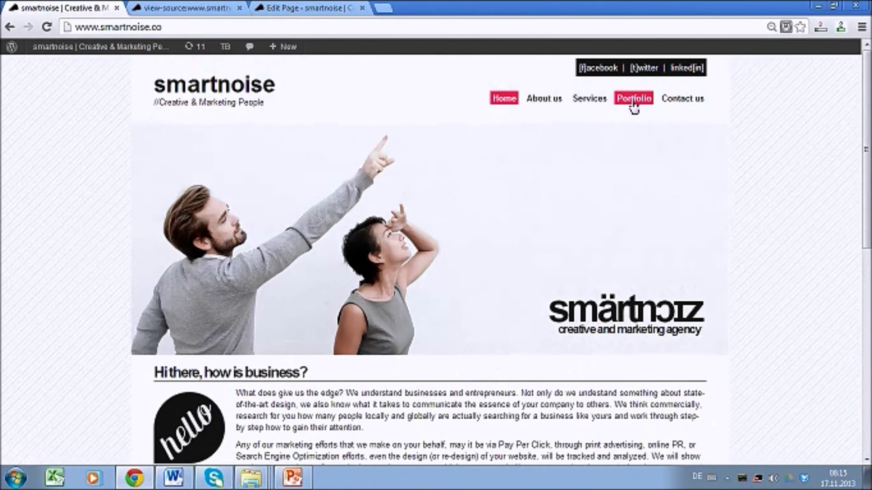
mouse_move(579, 108)
drag(866, 157, 848, 137)
mouse_move(589, 101)
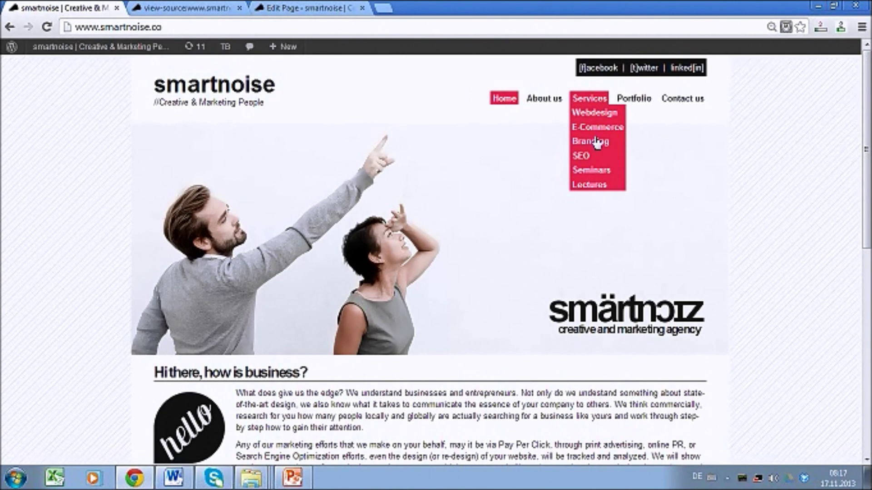